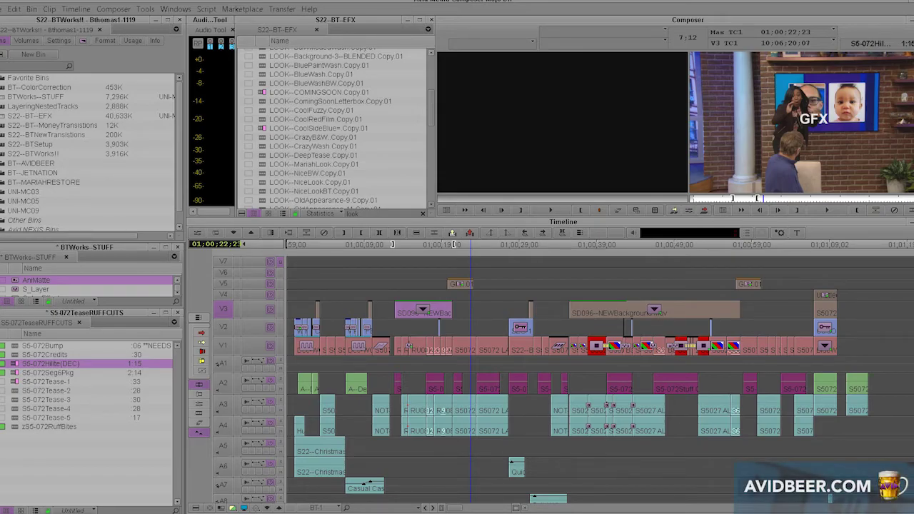
- Compare the V1 footage with the V3 background composite around 01;00;14;10 by switching which video track is monitored
key("ctrl+9")
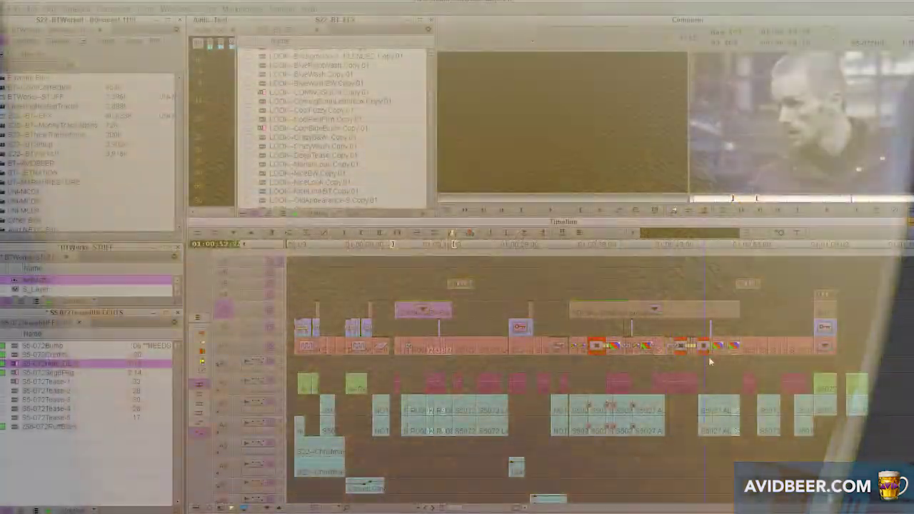
left_click_drag(709, 362, 419, 388)
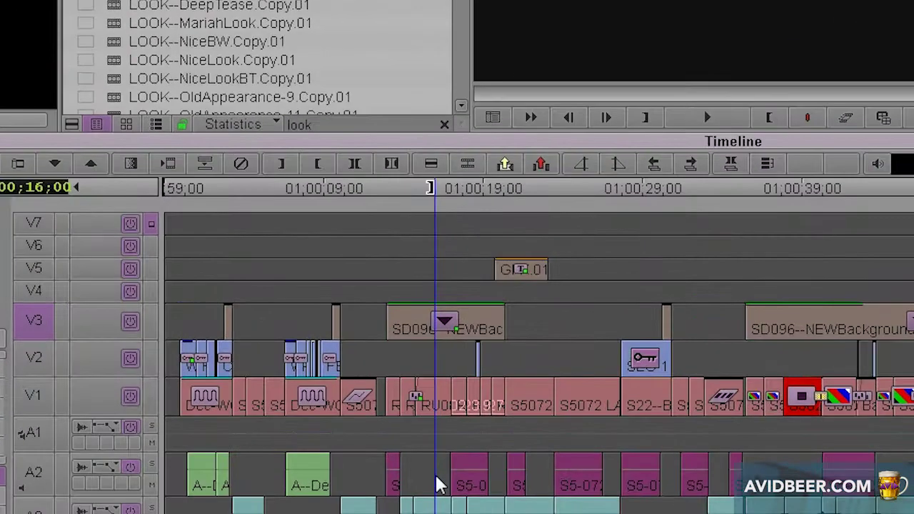
left_click(155, 403)
left_click(409, 450)
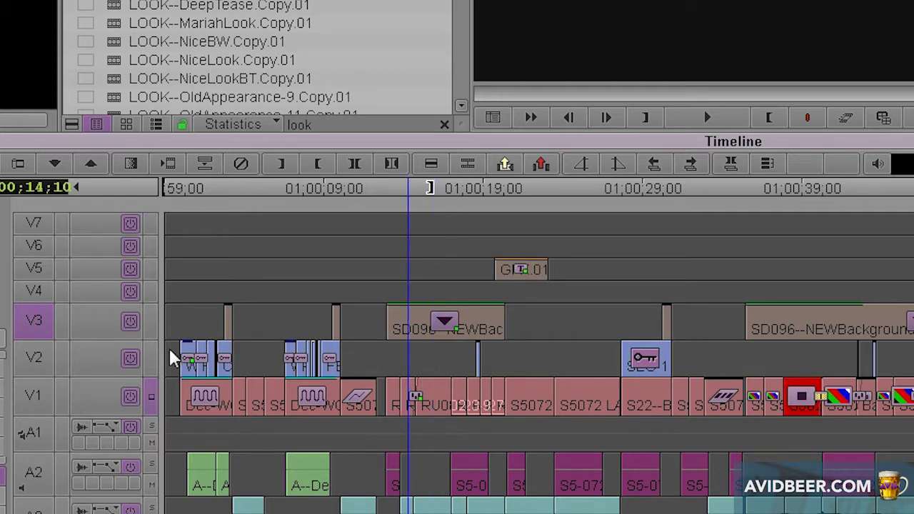
left_click(151, 322)
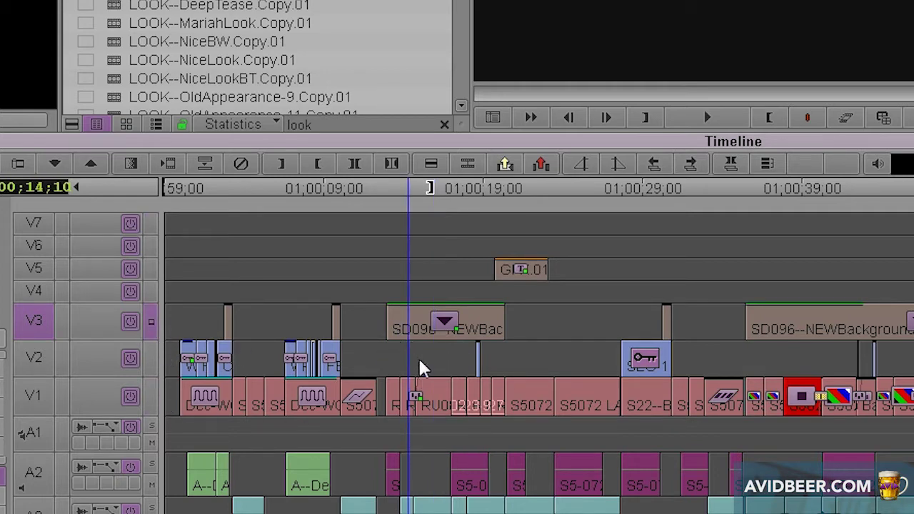
left_click_drag(418, 357, 441, 350)
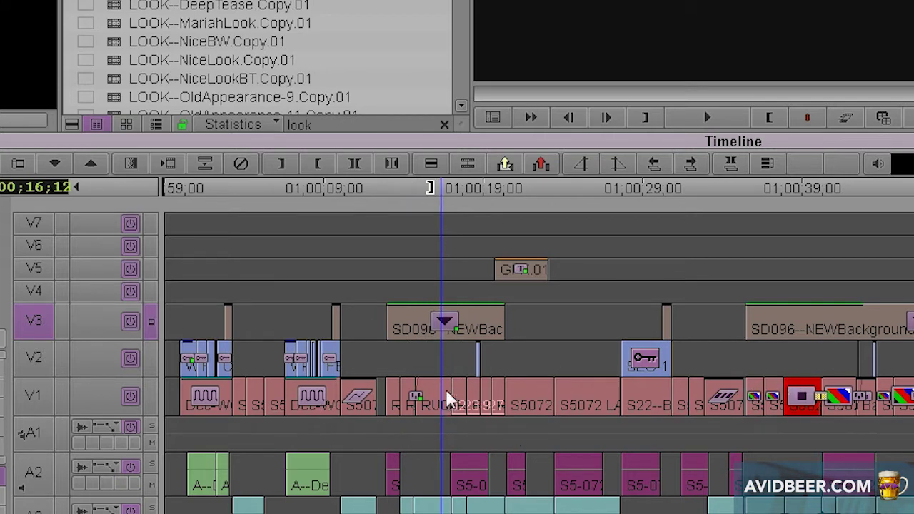
- Monitor V1 and apply the Color Effect from the BTWorks-STUFF bin to the V1 clip at 01;00;16;02
left_click(459, 412)
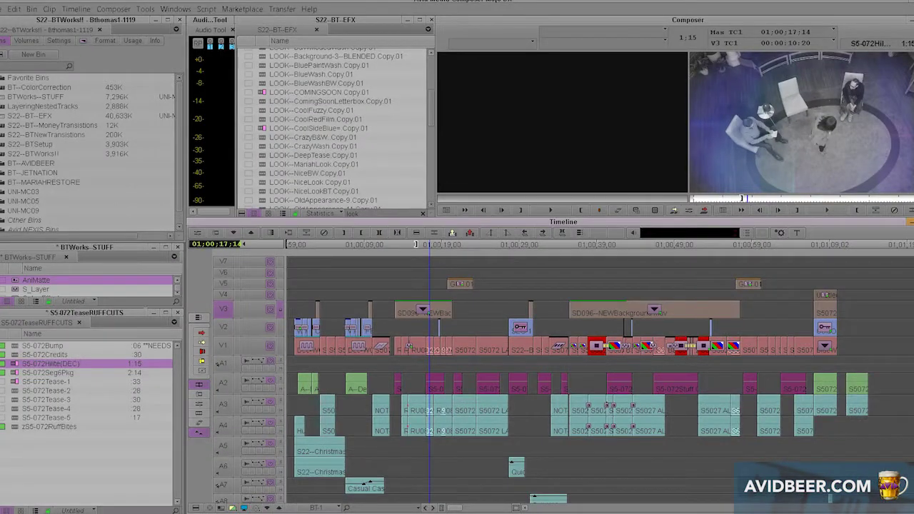
left_click(416, 365)
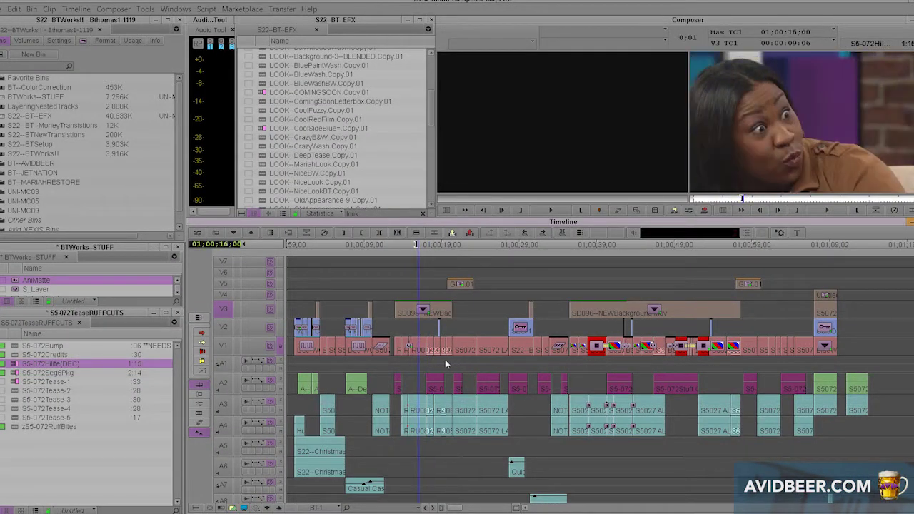
left_click(418, 361)
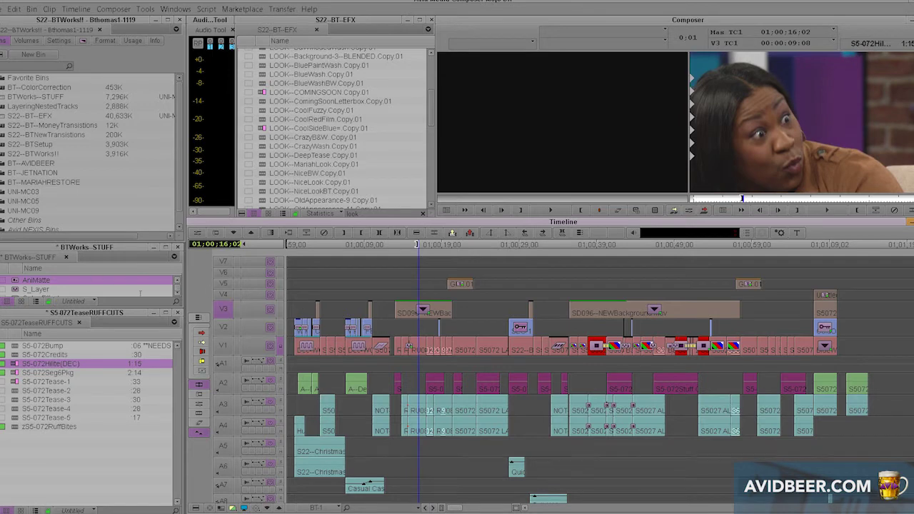
left_click_drag(174, 300, 169, 329)
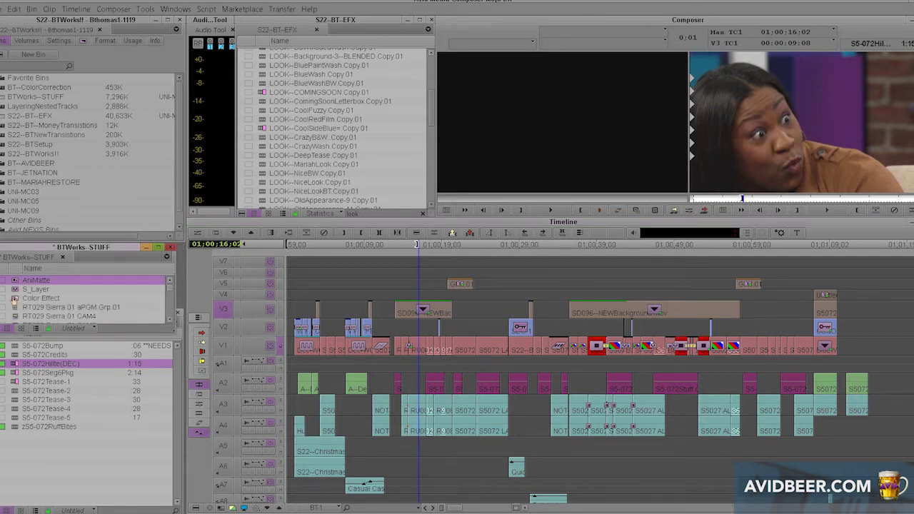
left_click_drag(15, 298, 412, 347)
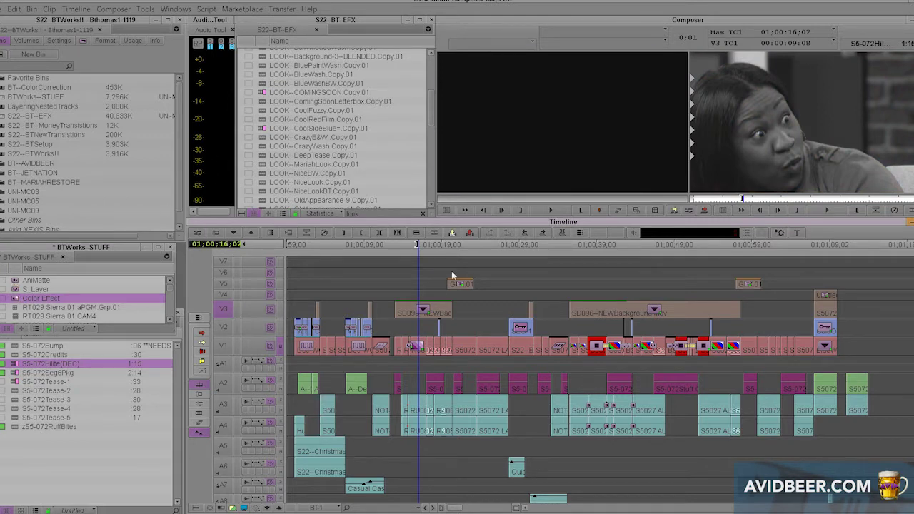
- Overlay the SD096 background on V2 above the Color Effect clip and blend it with the S_Layer effect
key("n")
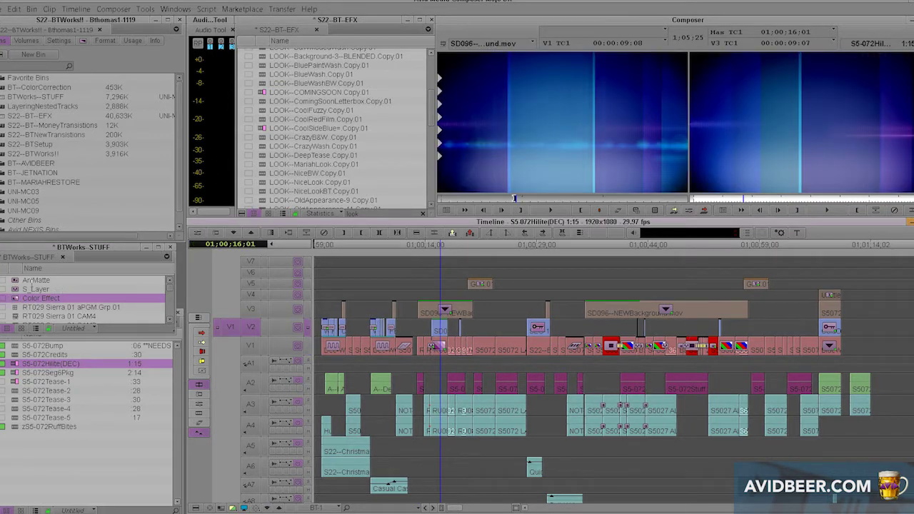
left_click_drag(16, 281, 440, 329)
left_click_drag(16, 290, 438, 357)
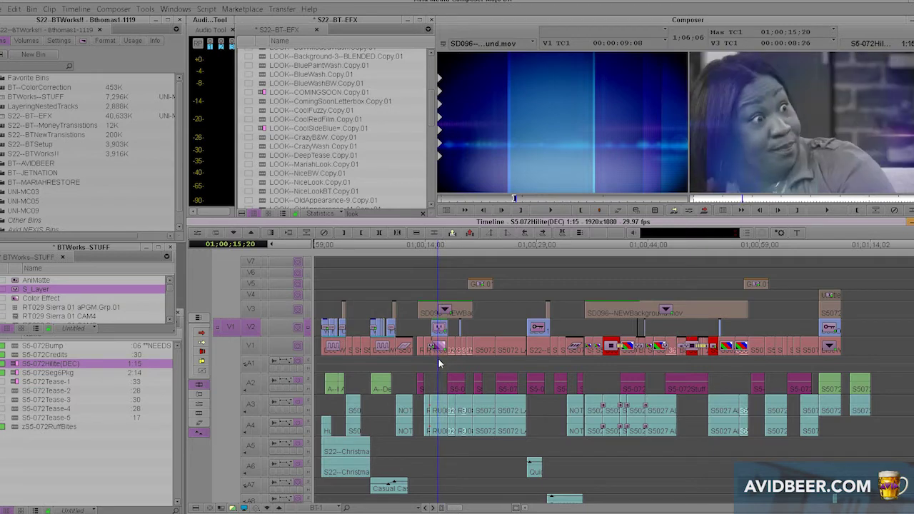
- Apply the Color Effect and the S_Layer effect to the V1 clip at 01;00;13;08
left_click(420, 380)
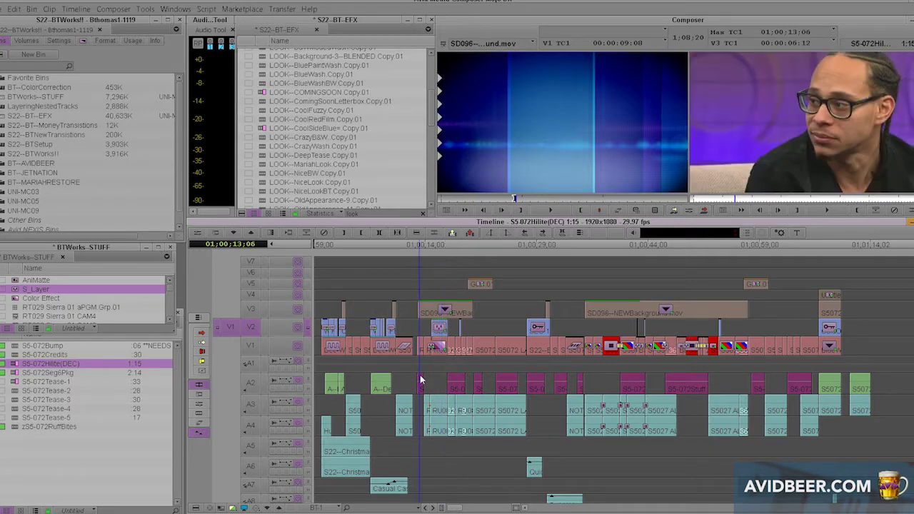
left_click(420, 380)
left_click_drag(15, 299, 420, 346)
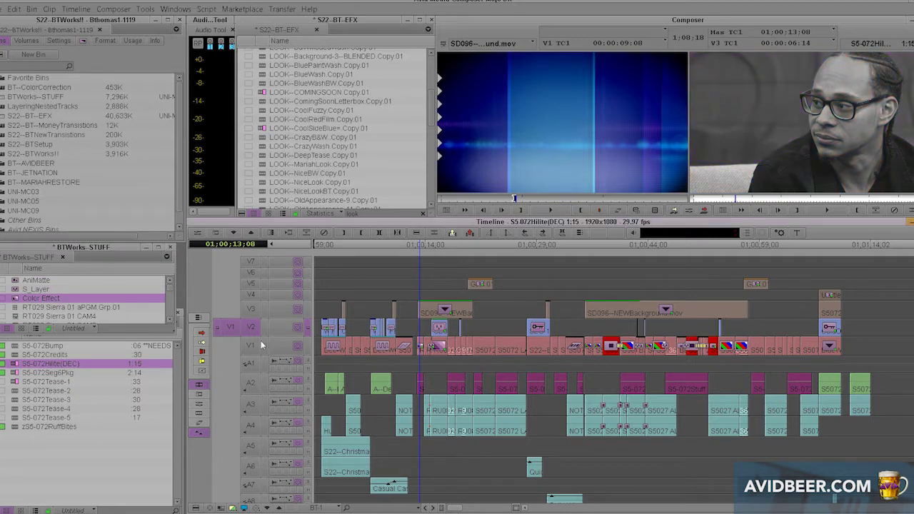
left_click_drag(15, 289, 423, 346)
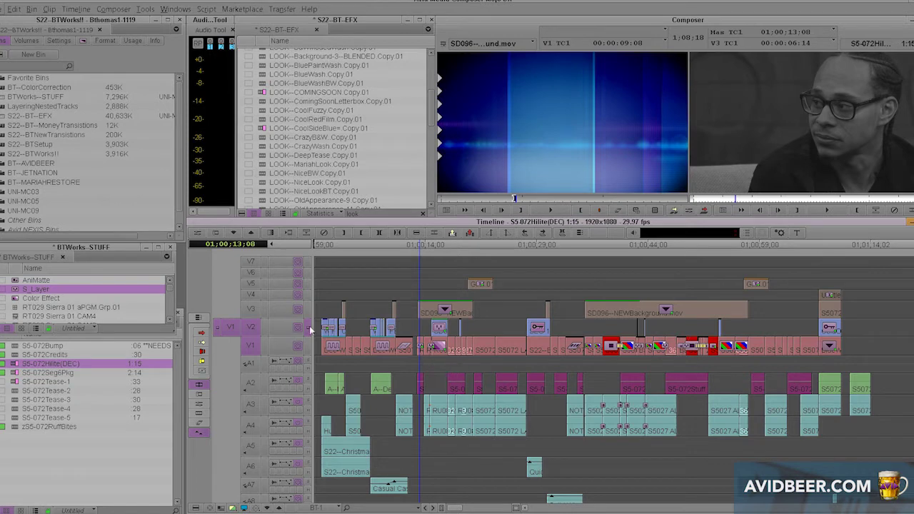
left_click(477, 356)
left_click(251, 309)
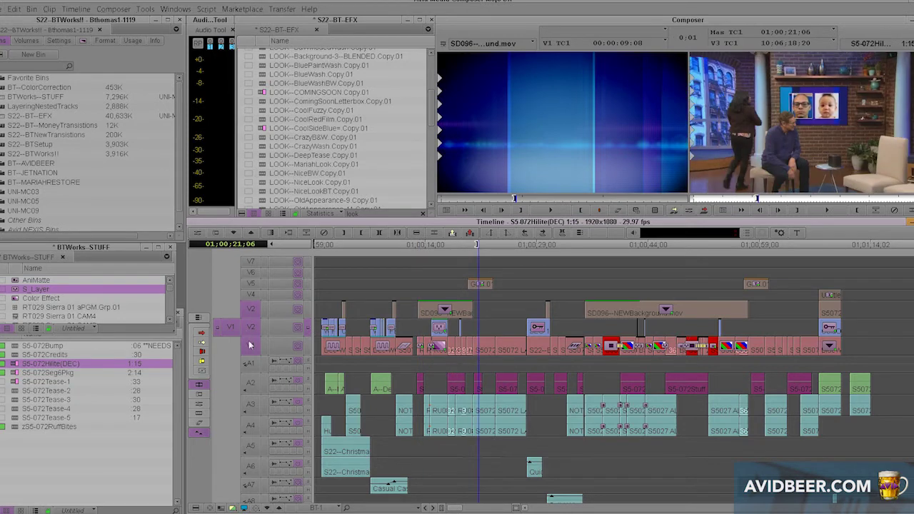
left_click(250, 328)
left_click(514, 326)
key("o")
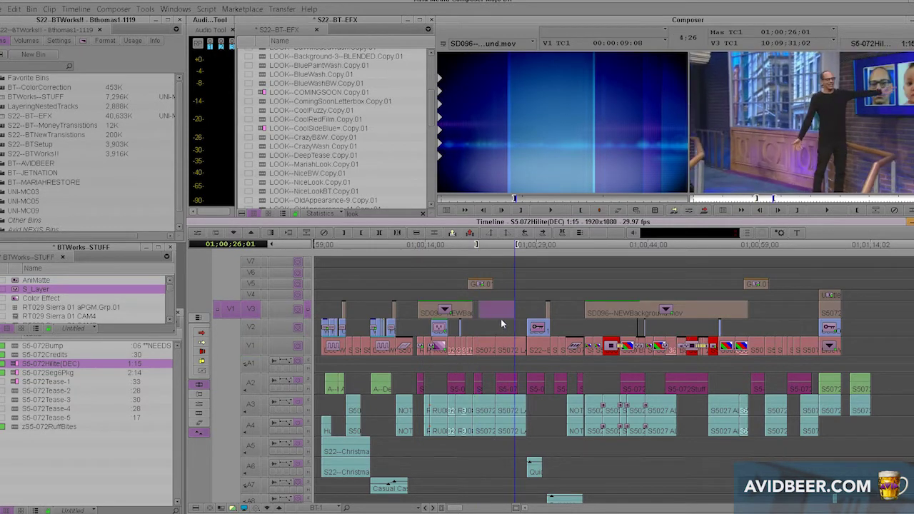
- Mark the span of the V1 clip at 01;00;26;01 and apply the Color Effect to the filler above it on V3
left_click(506, 330)
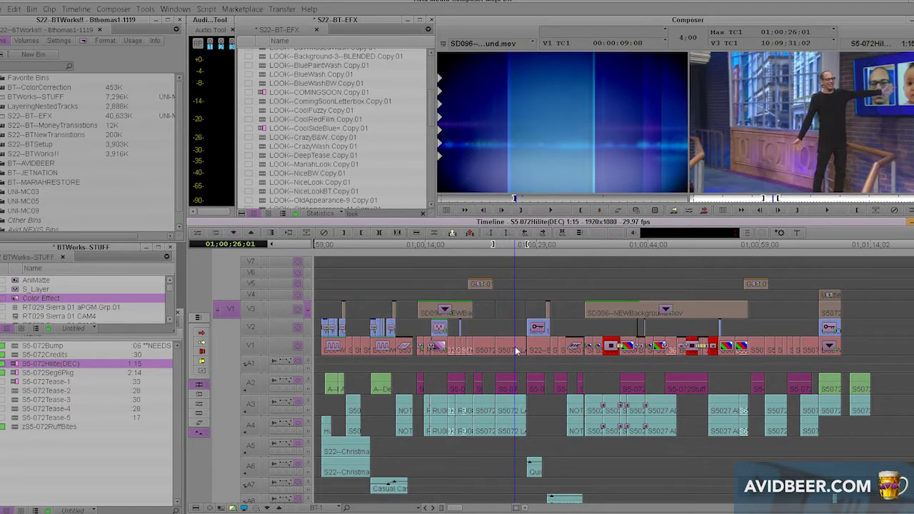
left_click(270, 306)
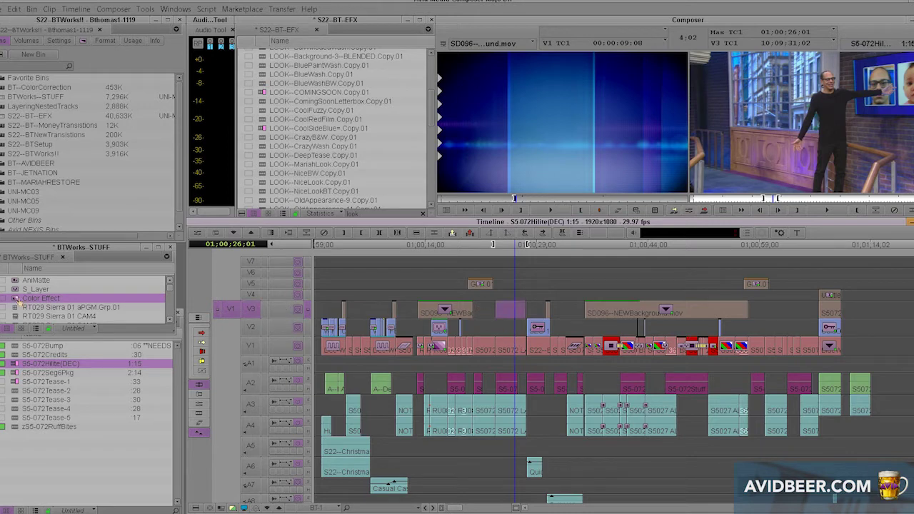
left_click_drag(16, 299, 514, 316)
- Overwrite the SD096 background onto V4 across the marked span, directly above the V3 Color Effect
left_click(513, 313)
key("ctrl+Up")
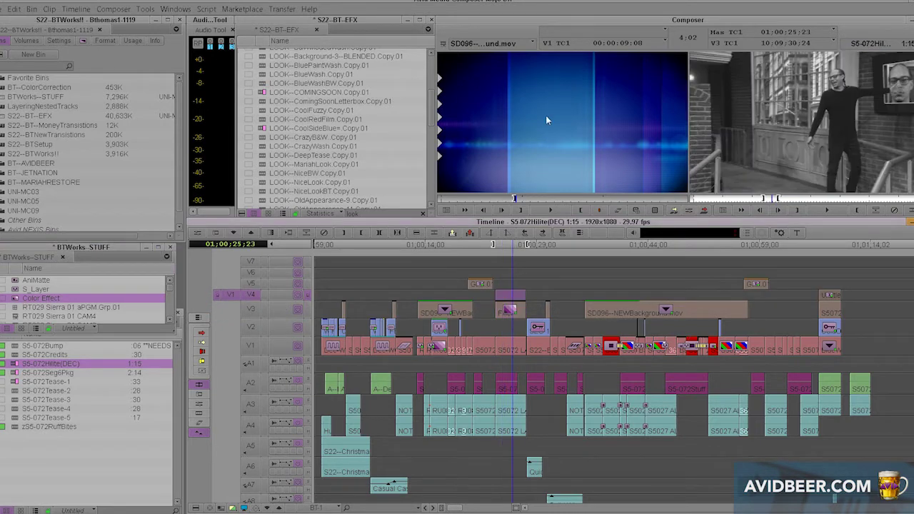
left_click(546, 117)
key("b")
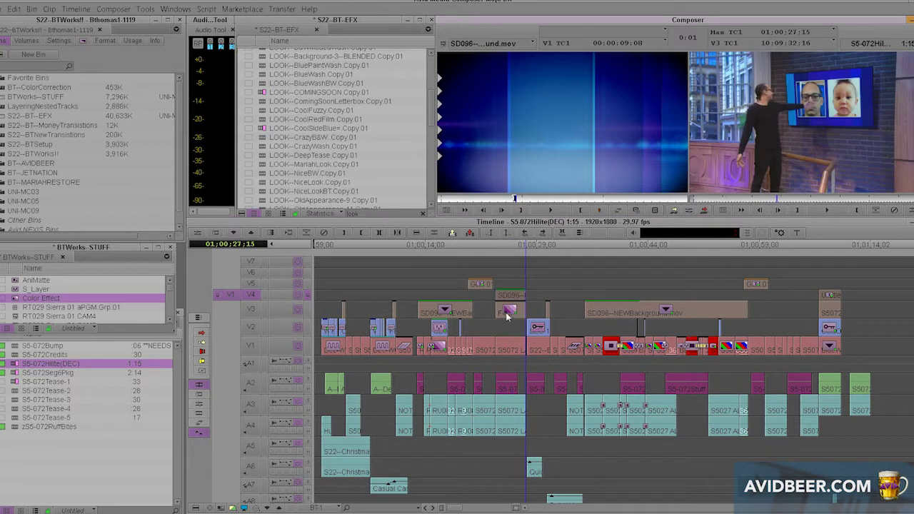
- Apply the S_Layer effect to the V4 background clip and play the blended result
left_click(505, 314)
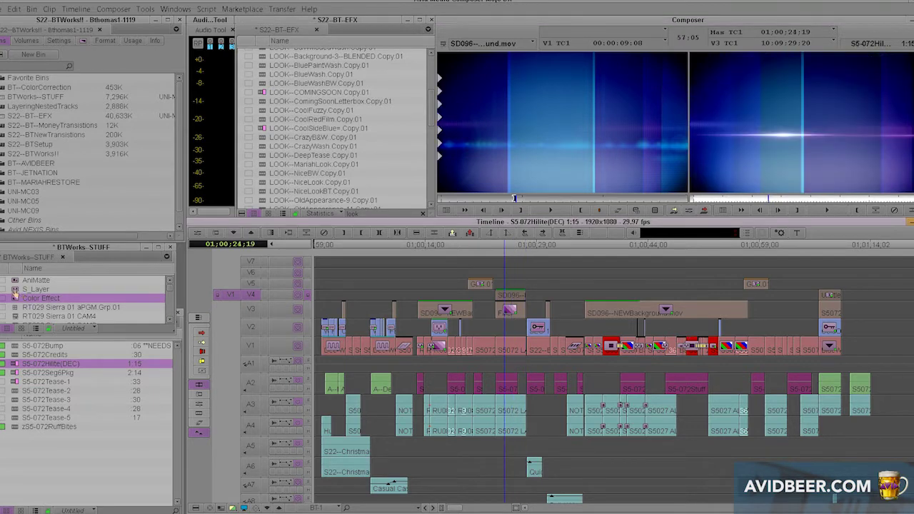
left_click_drag(16, 290, 513, 297)
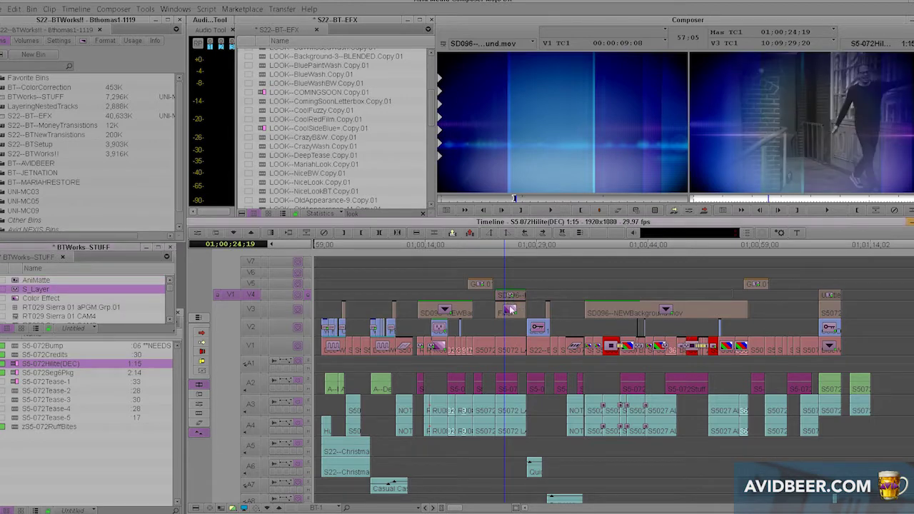
left_click(502, 331)
key("space")
key("space")
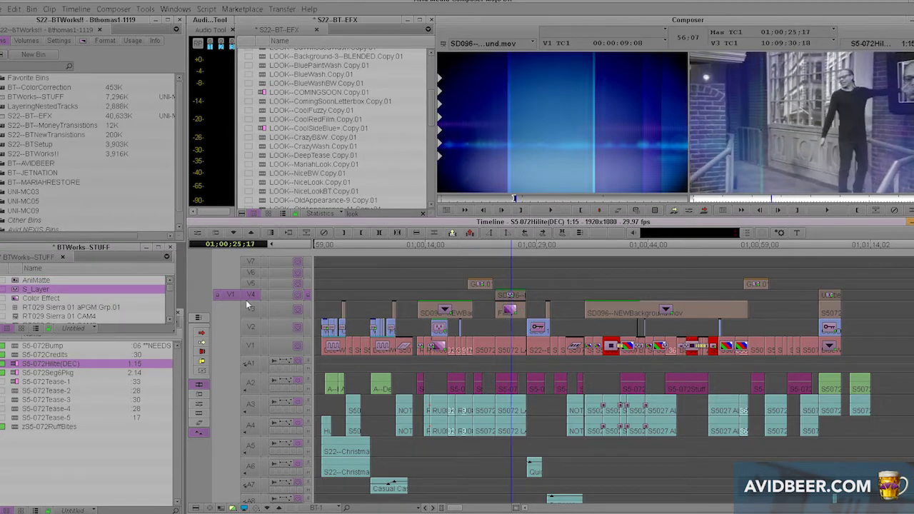
- Mark the Color Effect and background segments on V3 and V4 and collapse them into one nested clip
left_click(250, 308)
key("t")
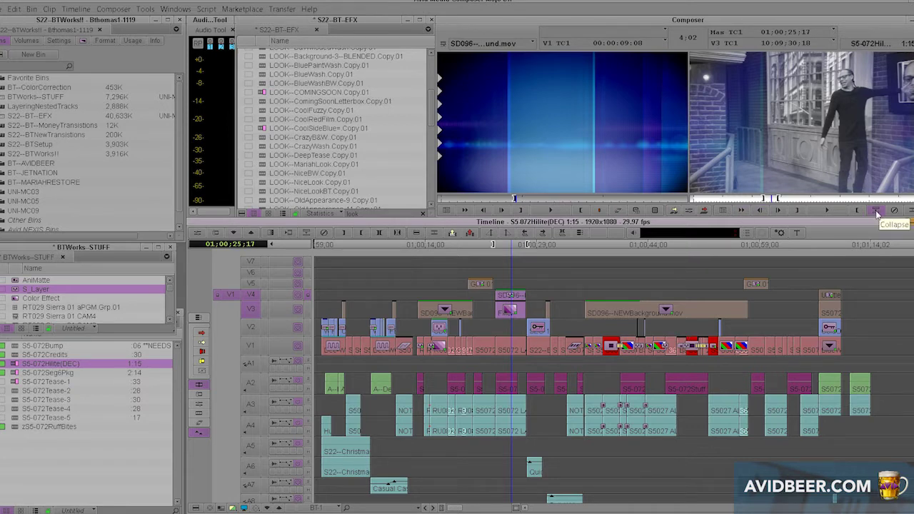
left_click(876, 211)
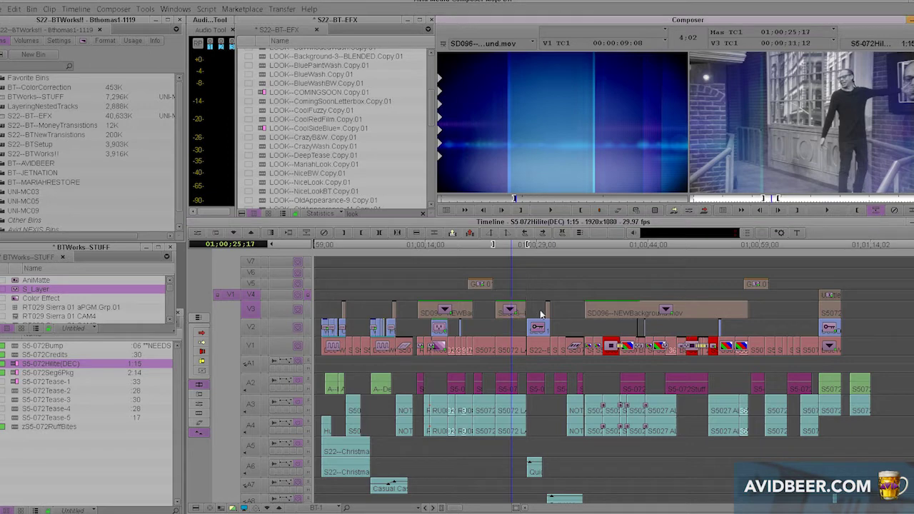
- Mark only the collapsed background clip on V3 and copy the marked section into the source monitor
left_click_drag(505, 324, 513, 325)
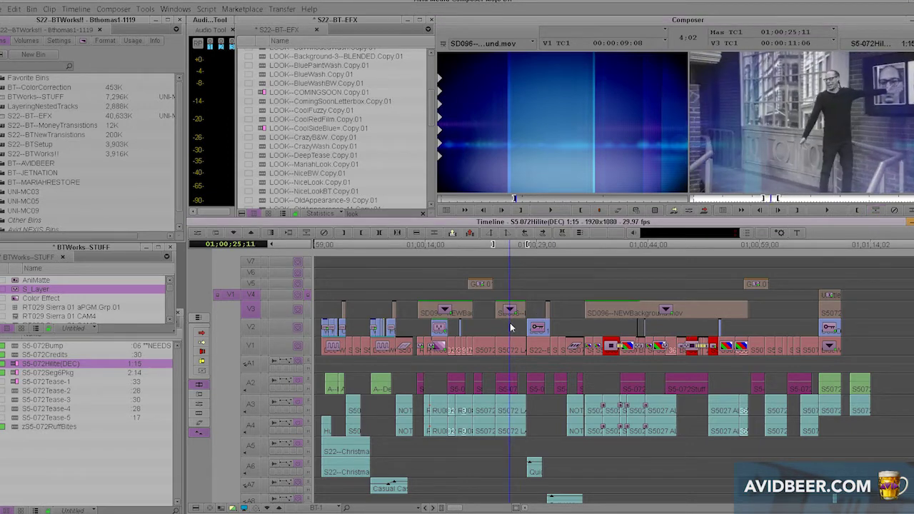
key("t")
key("ctrl+shift+a")
left_click(252, 312)
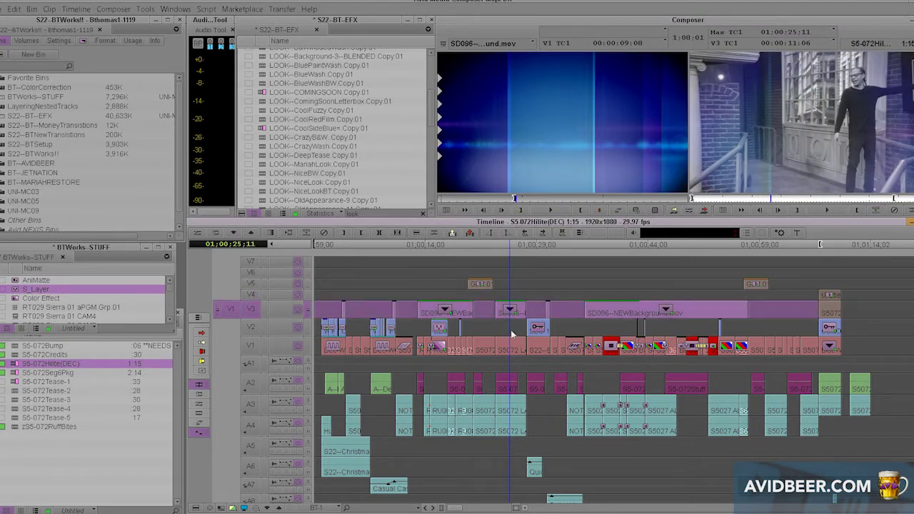
key("t")
left_click_drag(507, 323, 507, 315)
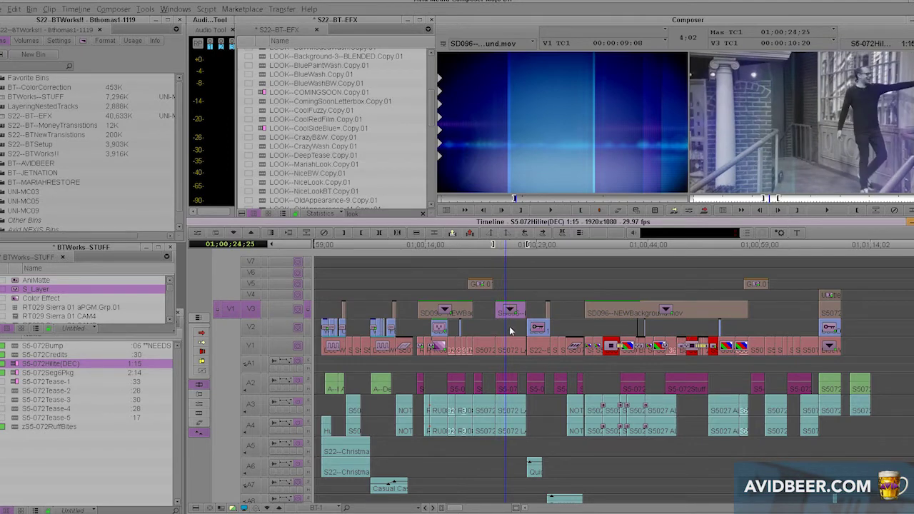
key("alt+c")
left_click(520, 134)
left_click(557, 362)
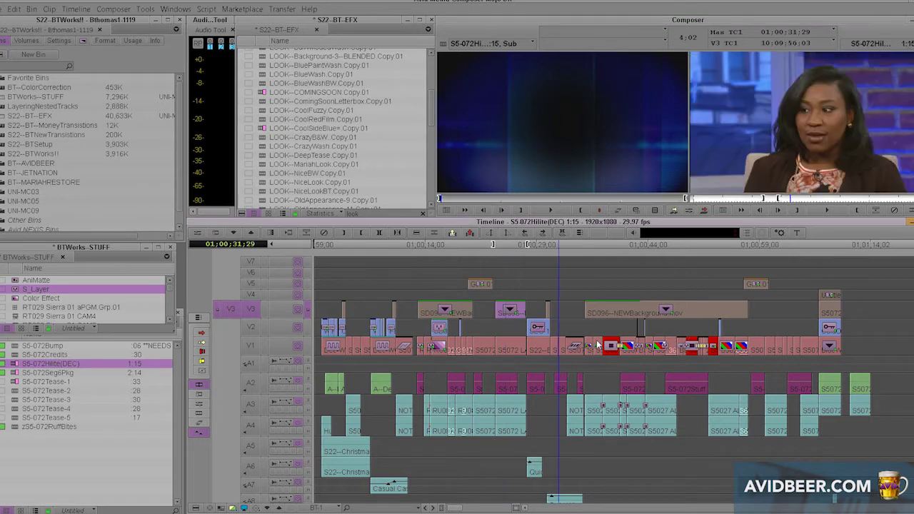
- Extend the earlier V3 background composite from 01;00;12;26 through the gap and over the second collapsed clip
left_click(417, 354)
key("i")
key("f")
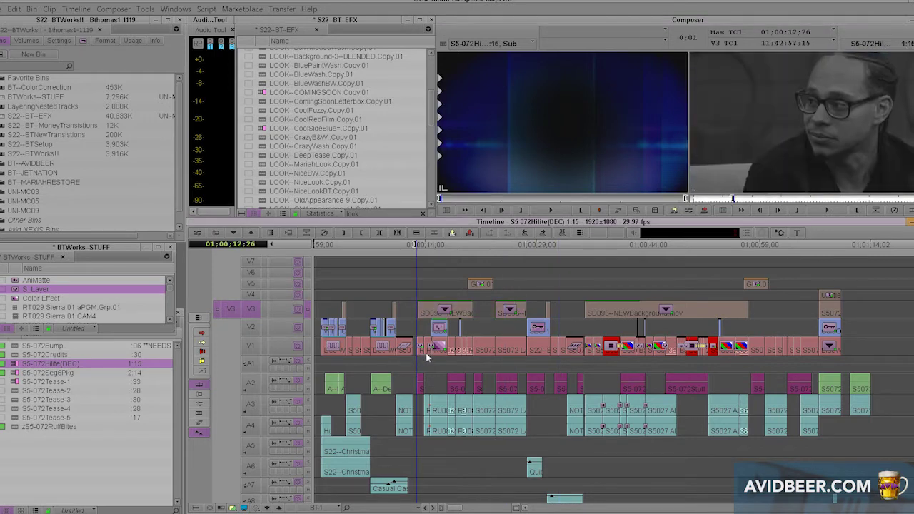
key("b")
key("ctrl+z")
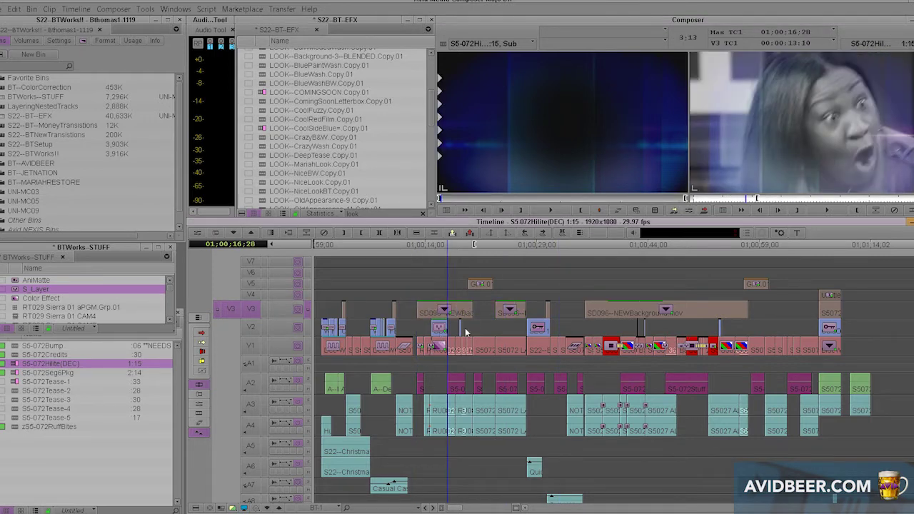
left_click(478, 322)
left_click(508, 323)
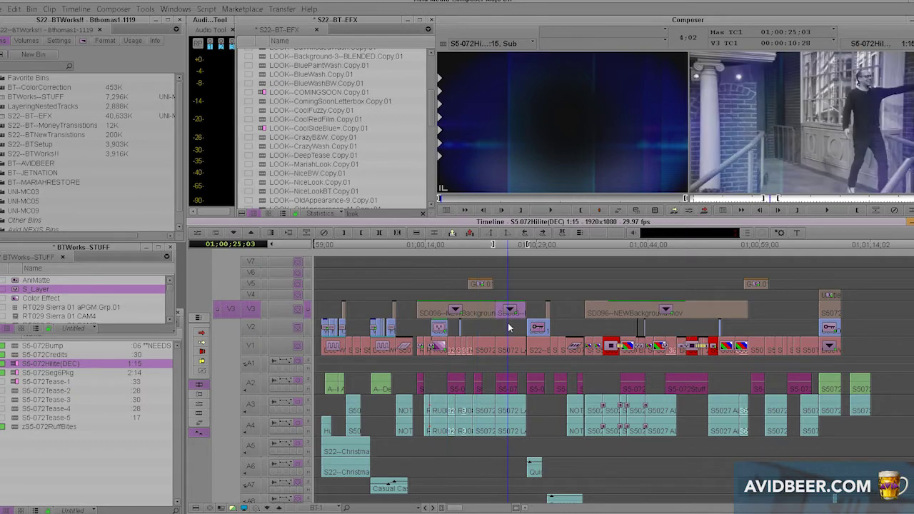
- Target track V1 and remove the effect from its clip at 01;00;13;20
left_click(422, 366)
left_click(253, 346)
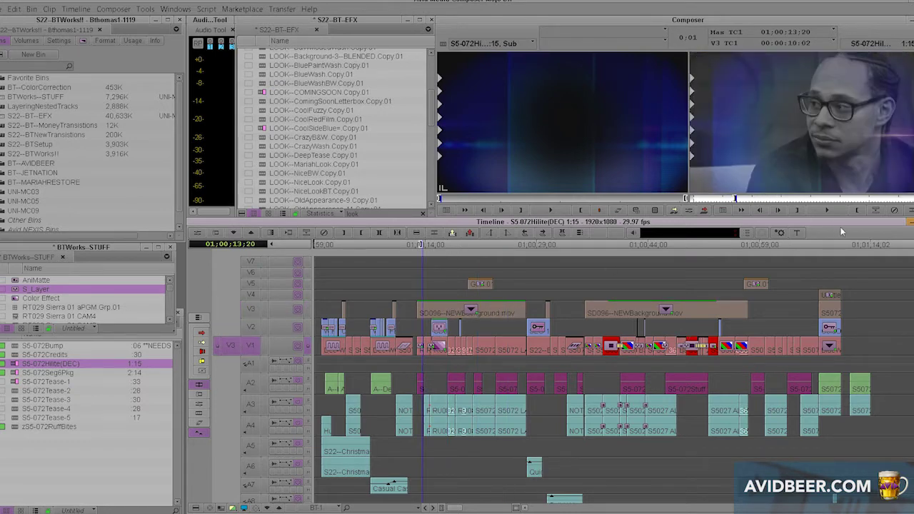
left_click(893, 211)
- Mark the V1 clip at 01;00;21;08 and clear its in and out marks
left_click_drag(432, 352, 478, 364)
key("a")
key("space")
key("space")
key("t")
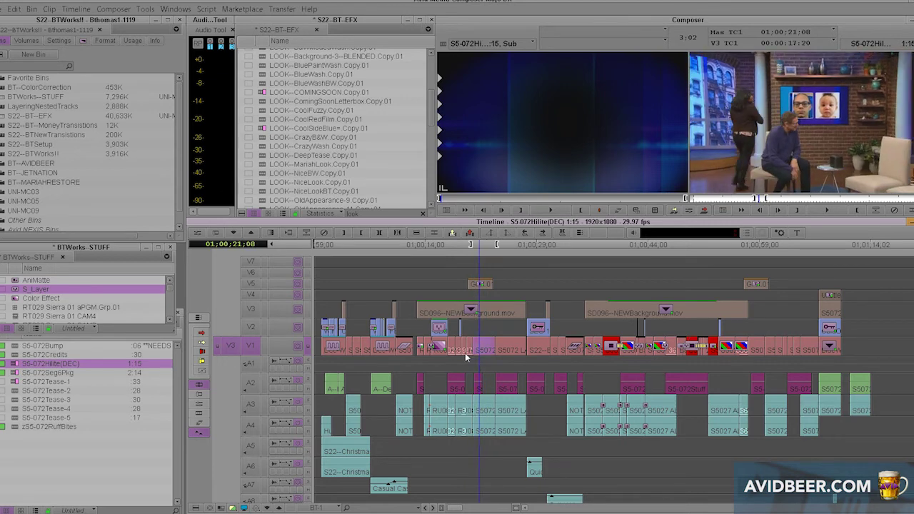
key("q")
left_click(482, 361)
left_click(909, 210)
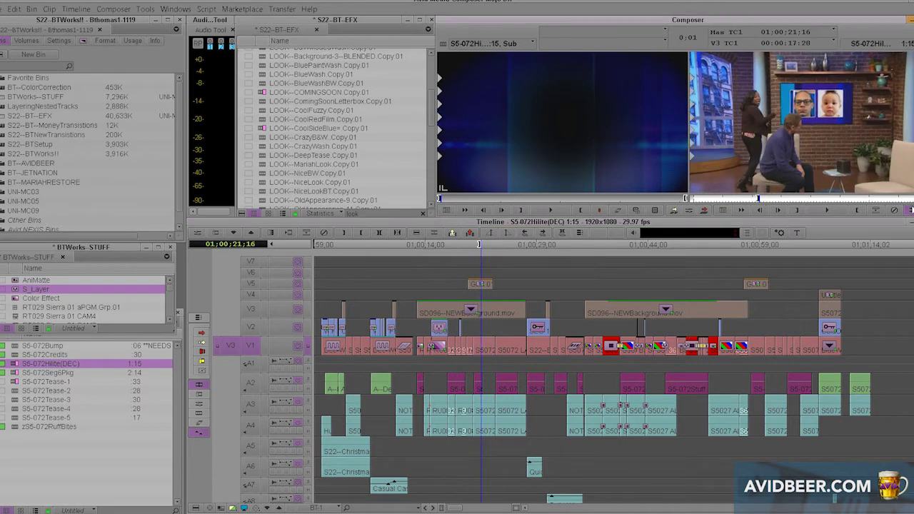
right_click(489, 348, "ctrl")
left_click(479, 355)
mouse_move(480, 355)
left_mouse_down()
mouse_move(495, 377)
mouse_move(478, 368)
left_mouse_up()
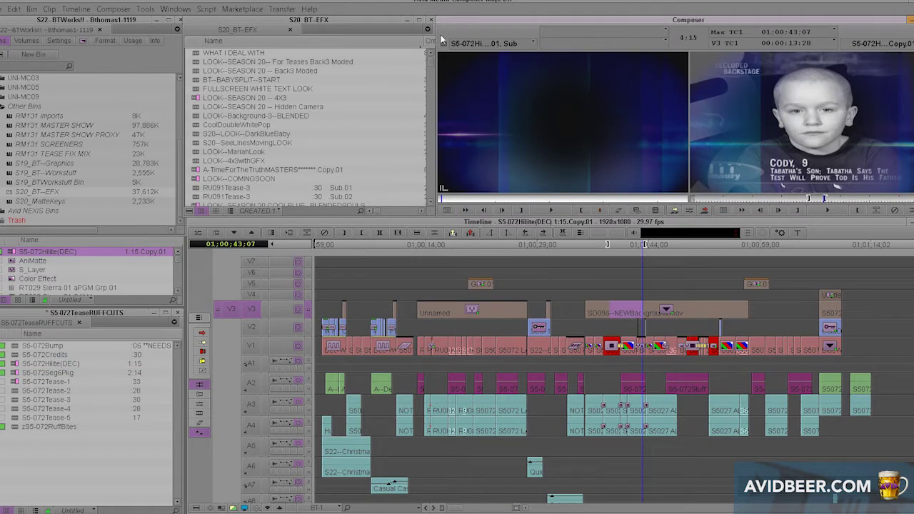
- Store the copied background section as a subclip in the S20_BT-EFX bin and name it BWCool89
left_click_drag(478, 76, 271, 64)
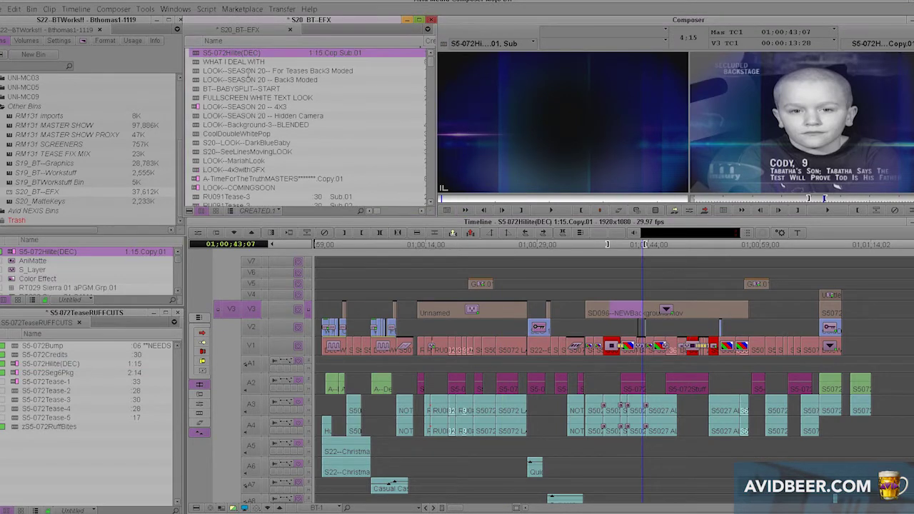
type("BWCool89")
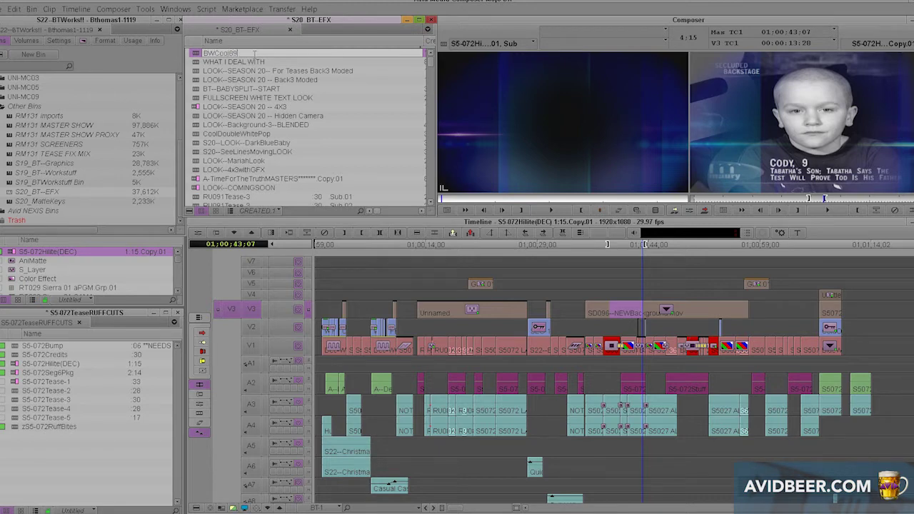
key("Return")
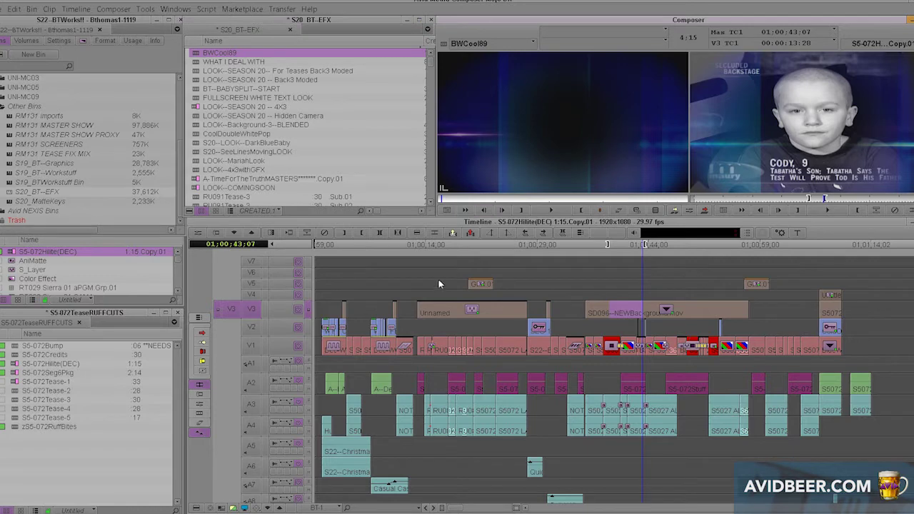
- Mark the unnamed effect clip on V3 around 01;00;17;11 and overwrite it with the BWCool89 look
key("t")
left_click(457, 370)
key("t")
key("q")
key("b")
left_click(447, 337)
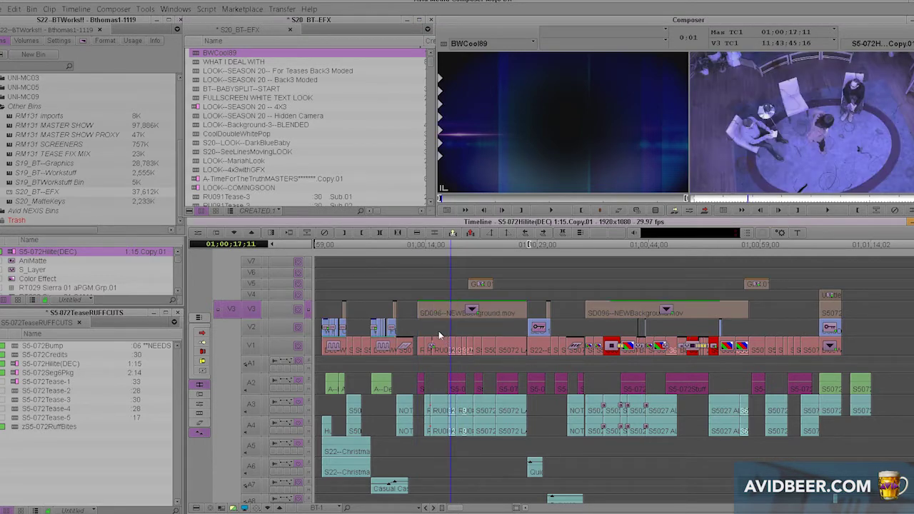
- Try applying the S_Layer effect to two neighbouring V1 clips beneath the V3 background, and undo both applications
left_click(450, 334)
left_click_drag(450, 335, 472, 358)
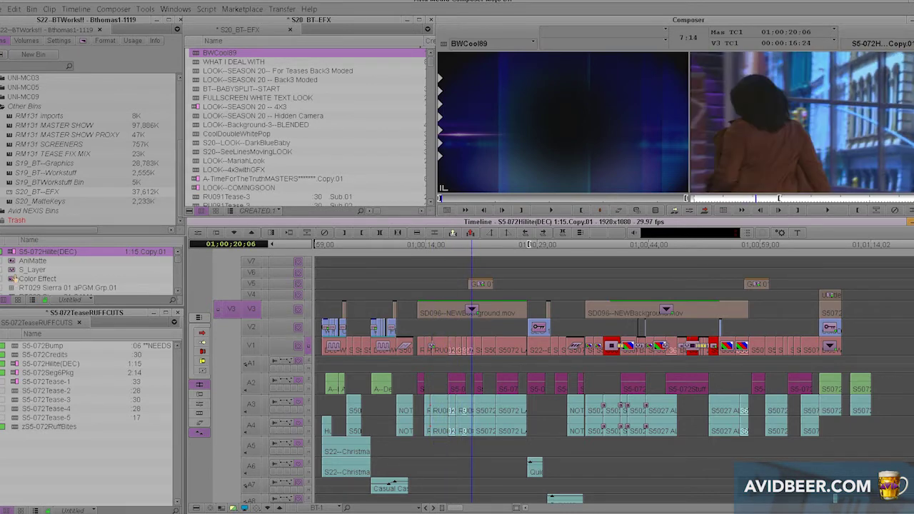
left_click_drag(11, 271, 453, 348)
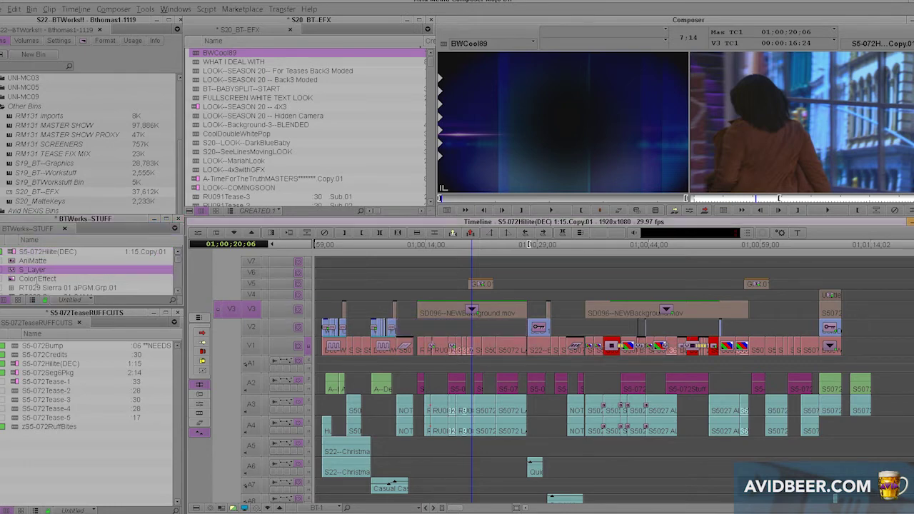
left_click_drag(12, 271, 465, 350)
key("ctrl+z")
key("ctrl+z")
- Load LOOK--MariahLook into the source monitor and mark the background composite at 01;00;19;24 on V3
left_click(449, 316)
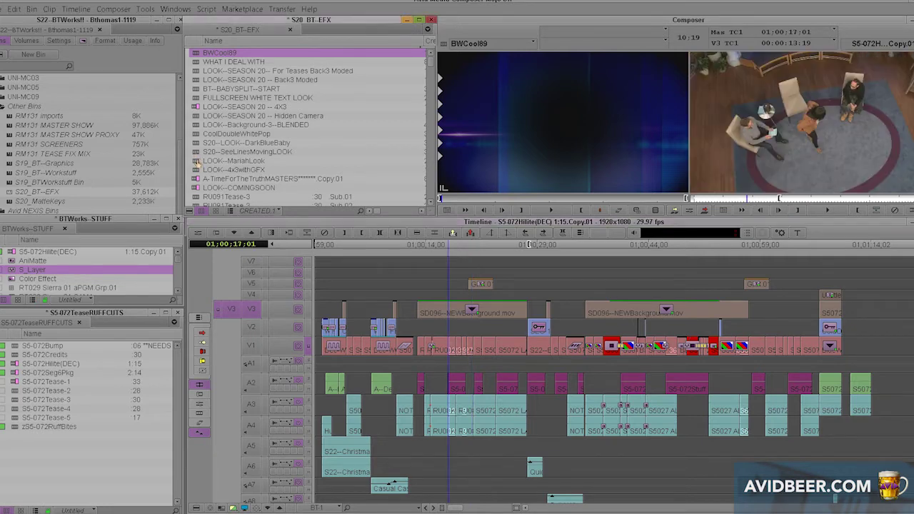
left_click_drag(198, 164, 561, 118)
left_click(470, 282)
key("t")
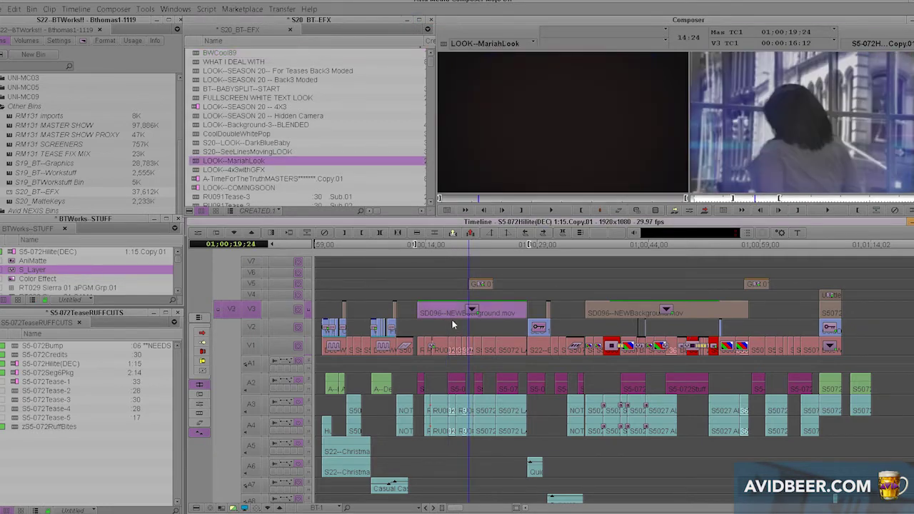
- Overwrite the first SD096-NEWBackground.mov composite on V3 with LOOK--MariahLook, marking its full length
key("b")
left_click(471, 273)
left_click(498, 162)
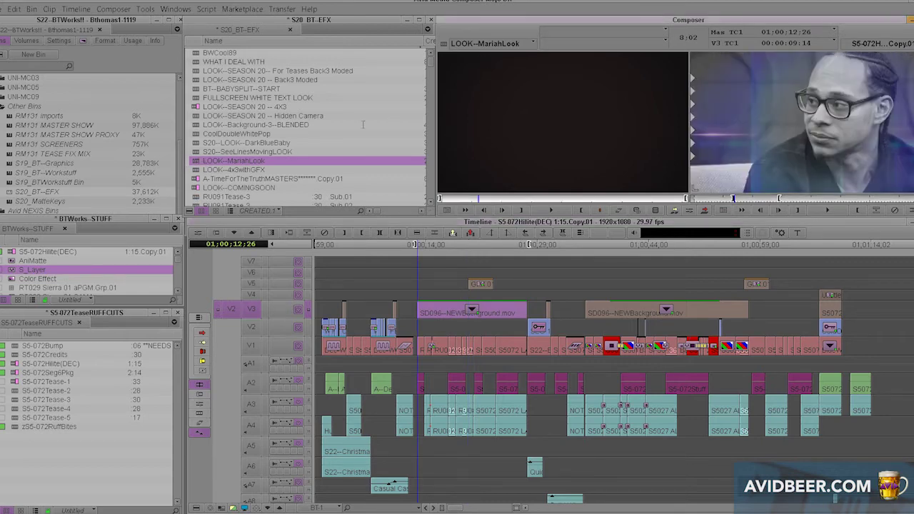
left_click(460, 312)
key("f")
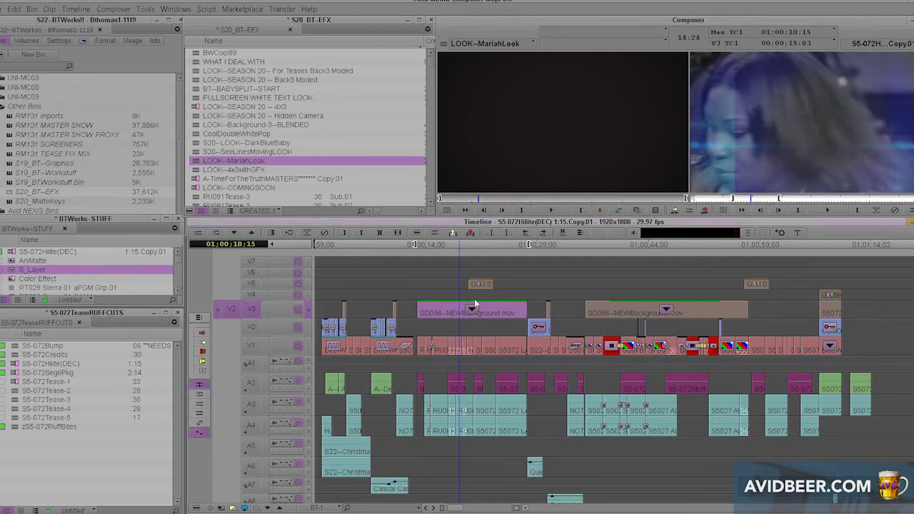
key("q")
left_click(476, 305)
key("t")
key("b")
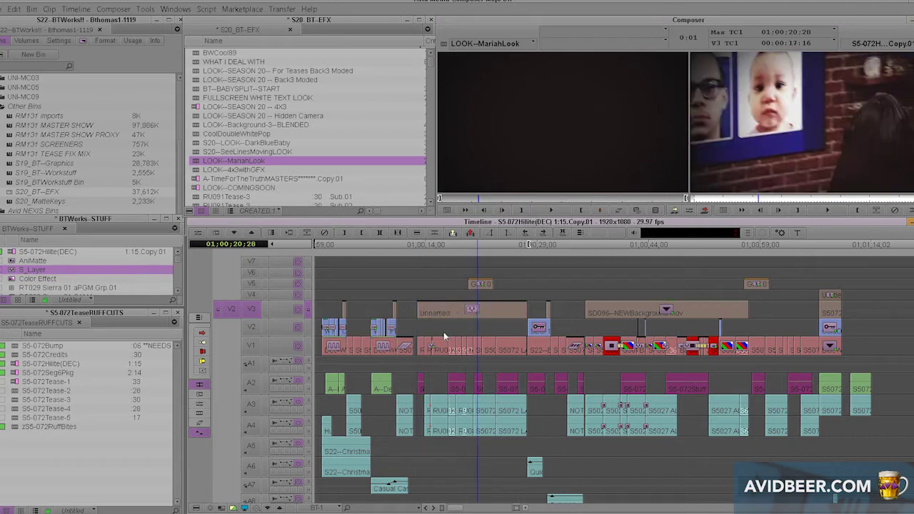
- Step into the MariahLook composite on V3 at 01;00;16;19 and examine each nested effect's settings in the Effect Editor
left_click(445, 336)
key("shift+F10")
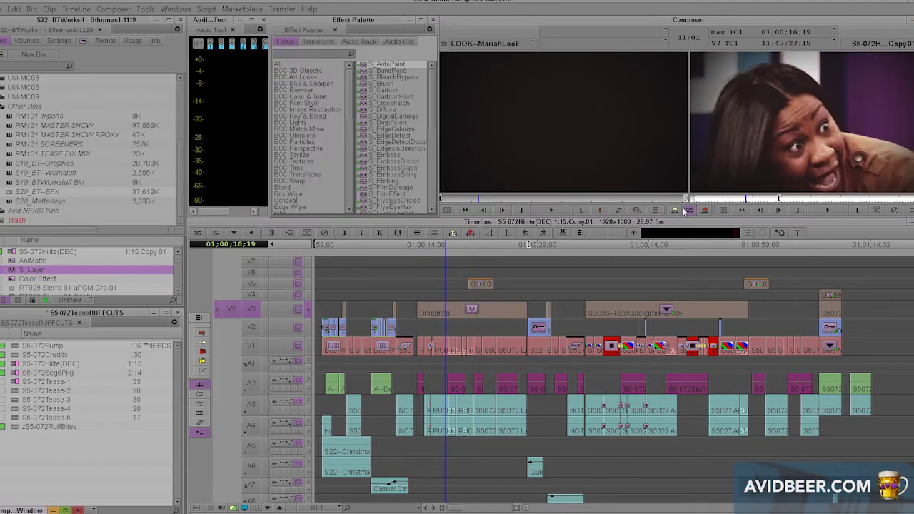
left_click(688, 211)
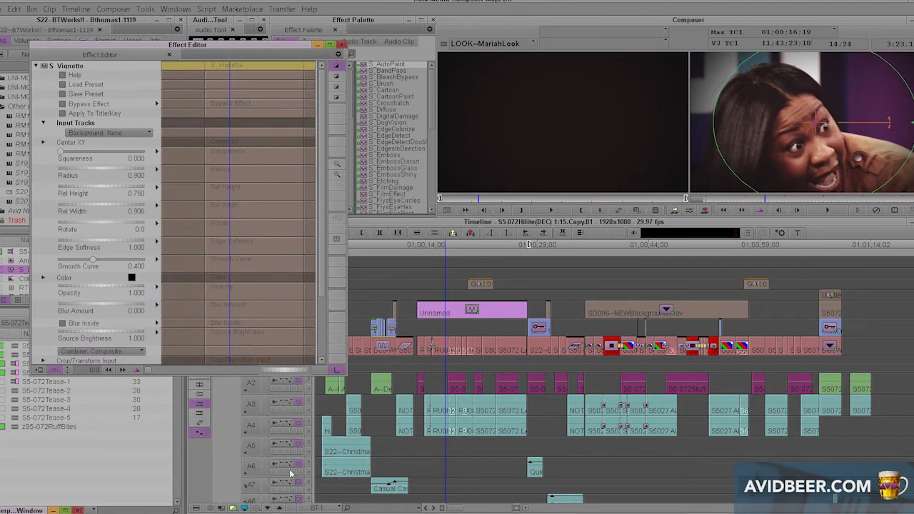
left_click(269, 508)
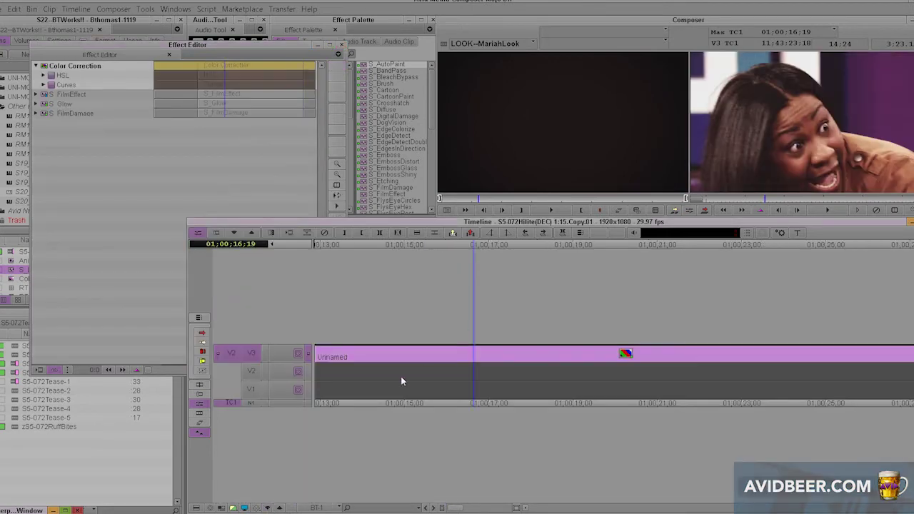
left_click(267, 508)
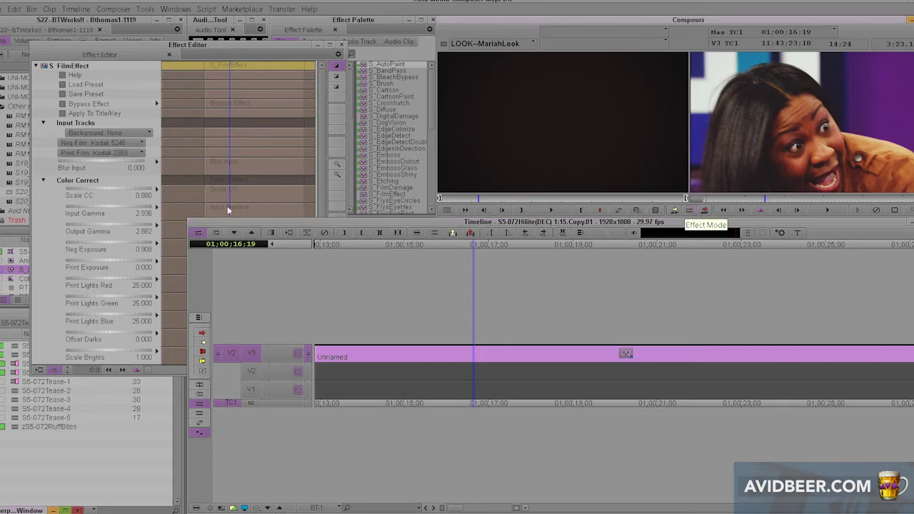
left_click(268, 509)
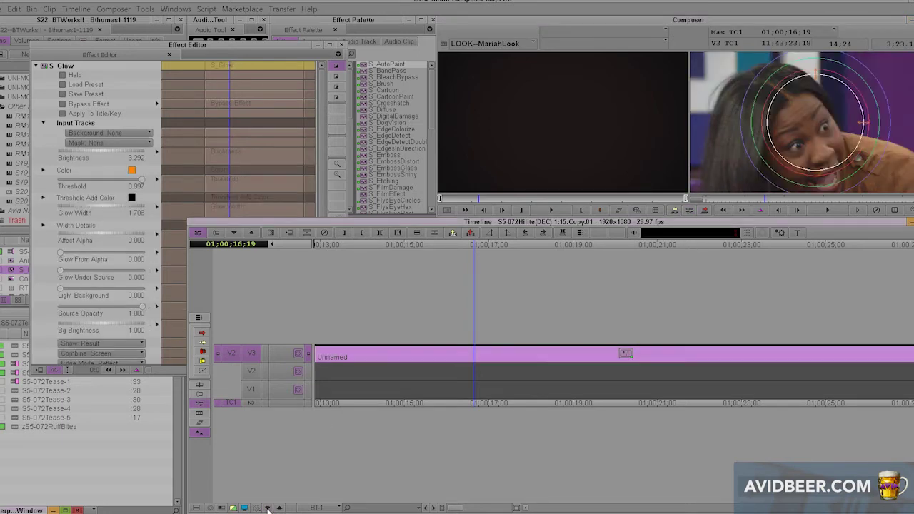
left_click(279, 508)
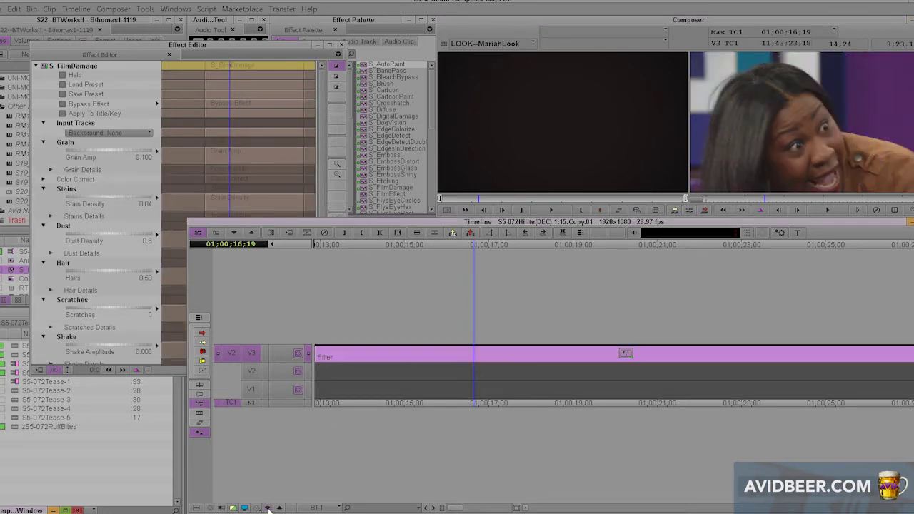
- Expand the MariahLook composite's nested tracks in the timeline to examine its layers, and collapse them again
double_click(451, 310)
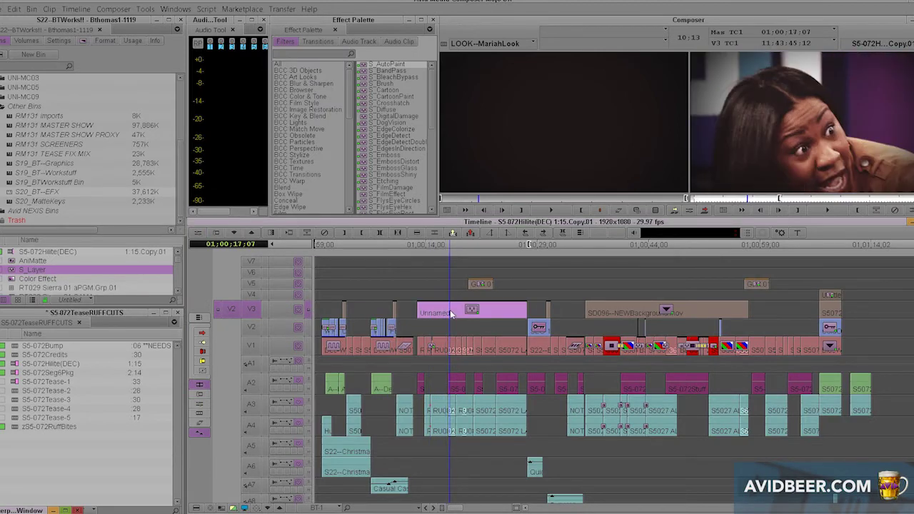
double_click(450, 310)
double_click(450, 309)
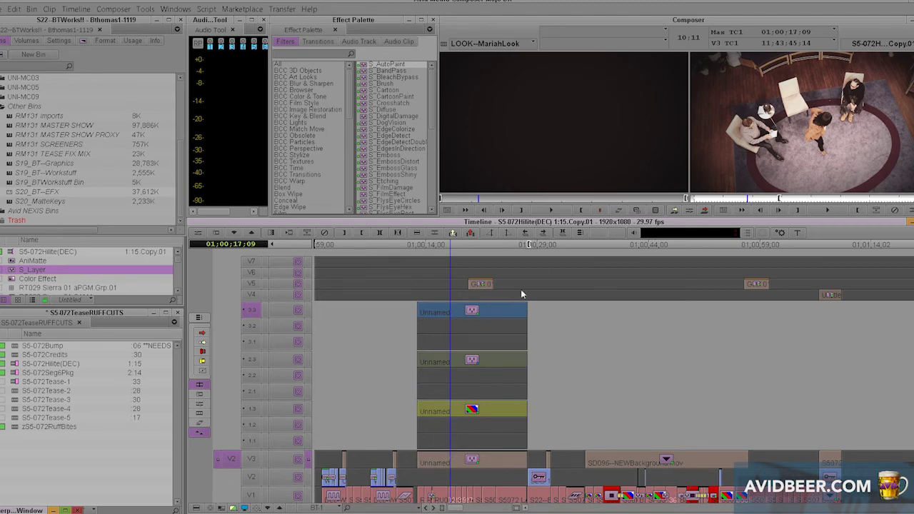
left_click(463, 464)
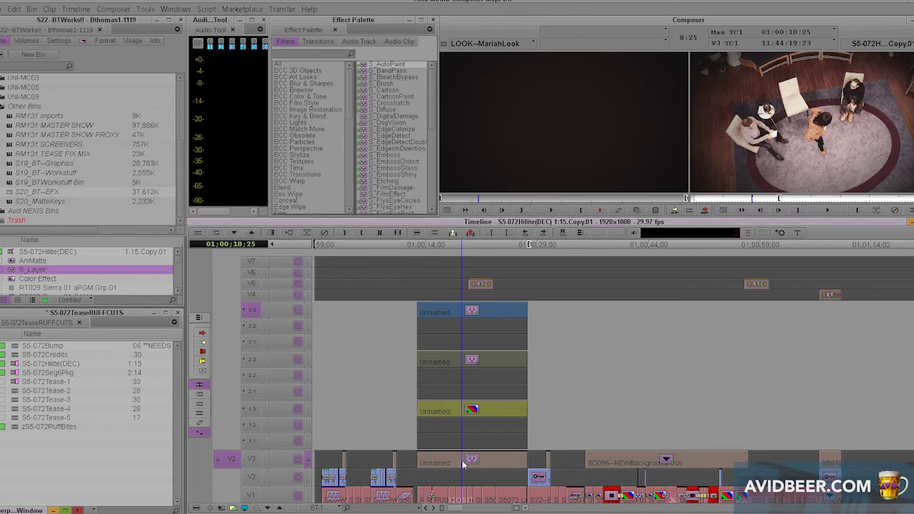
double_click(462, 461)
- Mark the MariahLook composite on V3 and copy the marked section into the source monitor
left_click(461, 312)
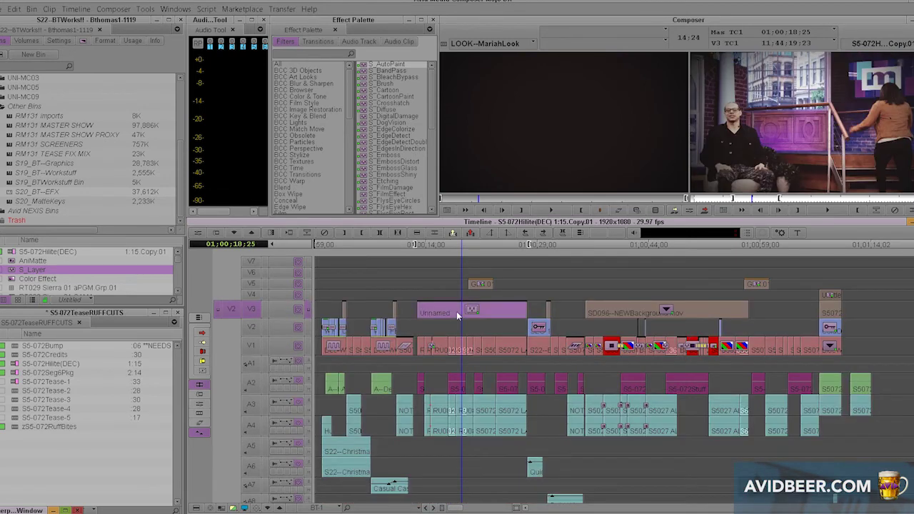
key("alt+c")
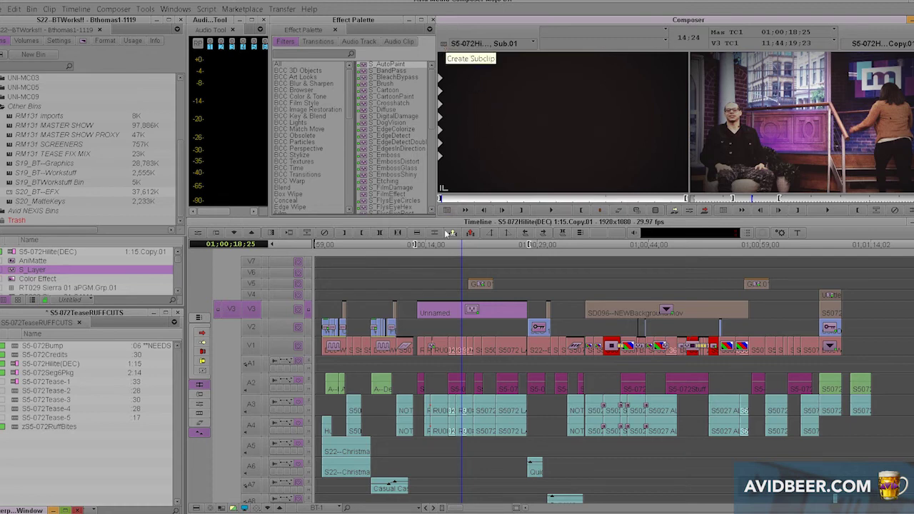
left_click(449, 326)
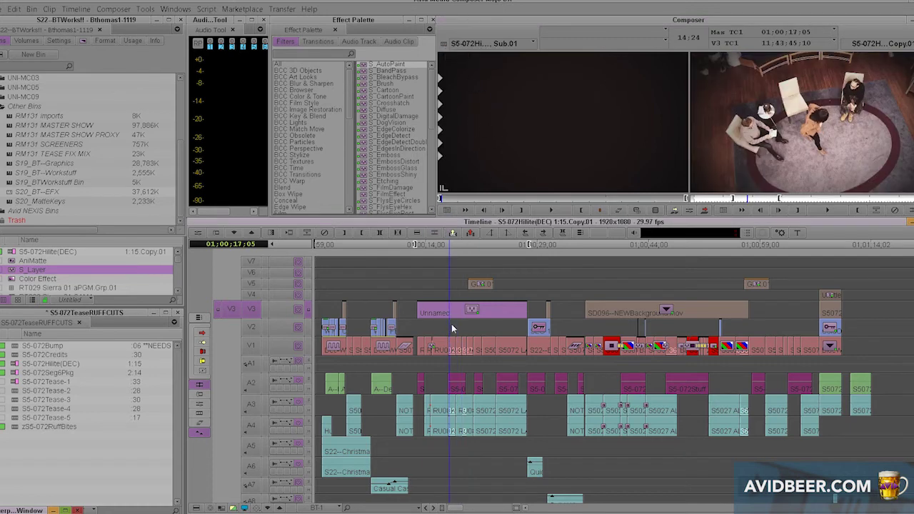
- Extend the MariahLook composite on V3 through the following gap and over the short clip after it
key("a")
key("g")
key("s")
left_click(452, 318)
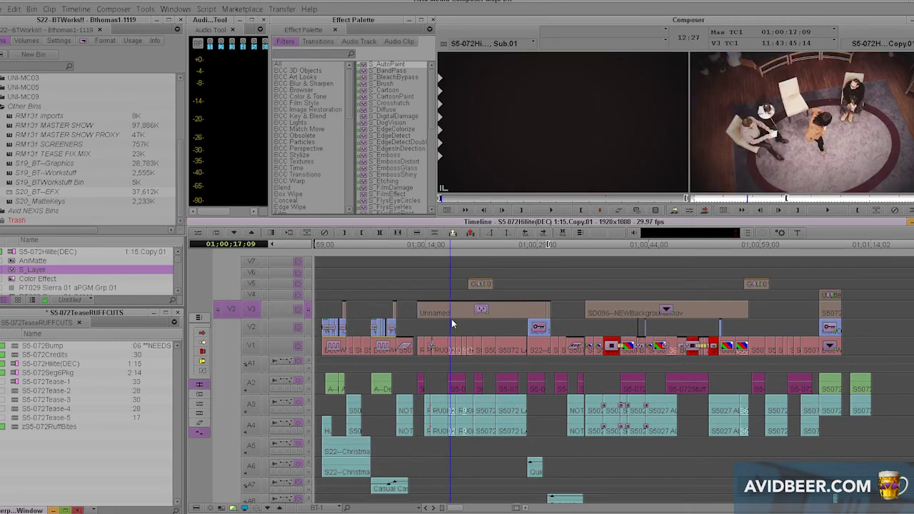